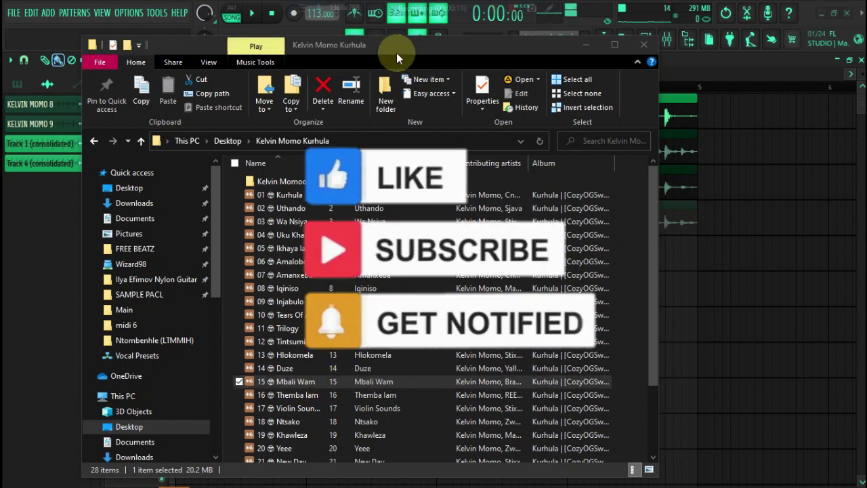
Move the Kelvin Momo Kurhula folder window out of the way.
{"action": "left_click_drag", "start_coordinate": [397, 50], "coordinate": [398, 29]}
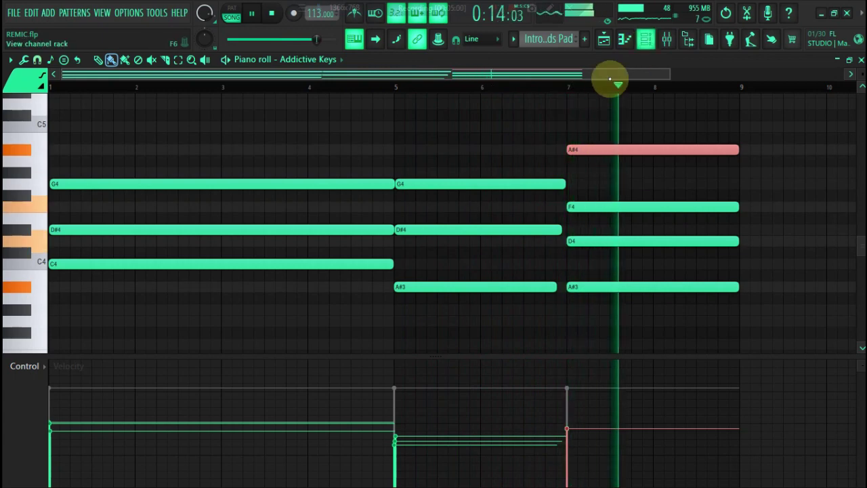
Delete the A#4 note from the pad chord at bar 7 and stop playback.
{"action": "left_click", "coordinate": [548, 86]}
{"action": "right_click", "coordinate": [609, 149]}
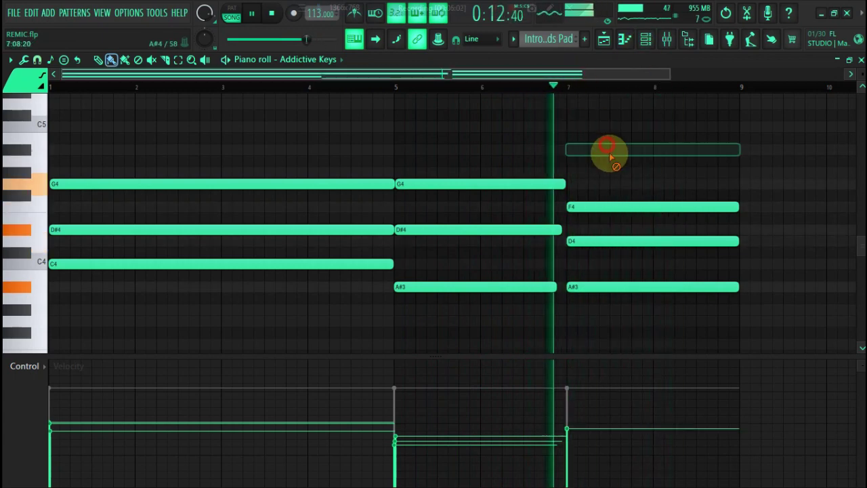
{"action": "left_click", "coordinate": [646, 38]}
{"action": "key", "text": "space"}
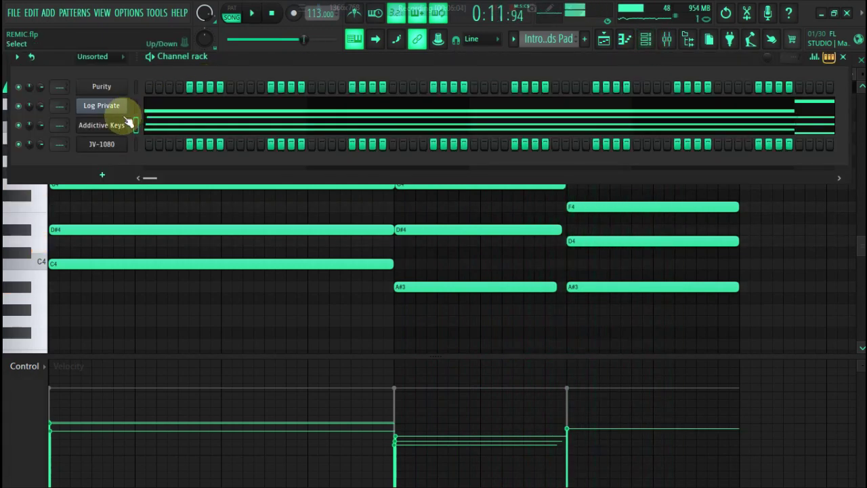
Copy the Addictive Keys chord notes and paste them into the JV-1080 channel.
{"action": "right_click", "coordinate": [124, 125]}
{"action": "left_click", "coordinate": [265, 138]}
{"action": "right_click", "coordinate": [122, 146]}
{"action": "left_click", "coordinate": [258, 168]}
Open the Addictive Keys instrument and browse to a different keys preset.
{"action": "right_click", "coordinate": [97, 125]}
{"action": "left_click", "coordinate": [99, 127]}
{"action": "left_click", "coordinate": [102, 125]}
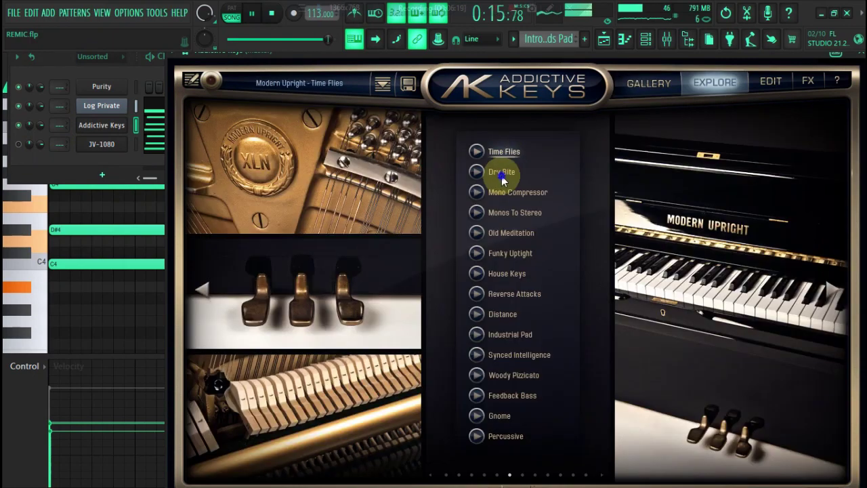
{"action": "left_click", "coordinate": [507, 273]}
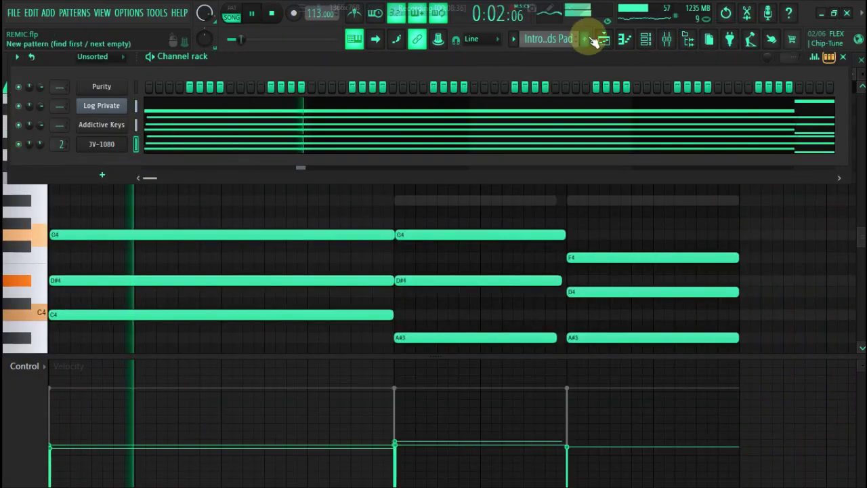
Place a KELVIN MOMO 9 clip at bar 5 on Track 3 in the playlist, then remove it.
{"action": "left_click", "coordinate": [603, 40]}
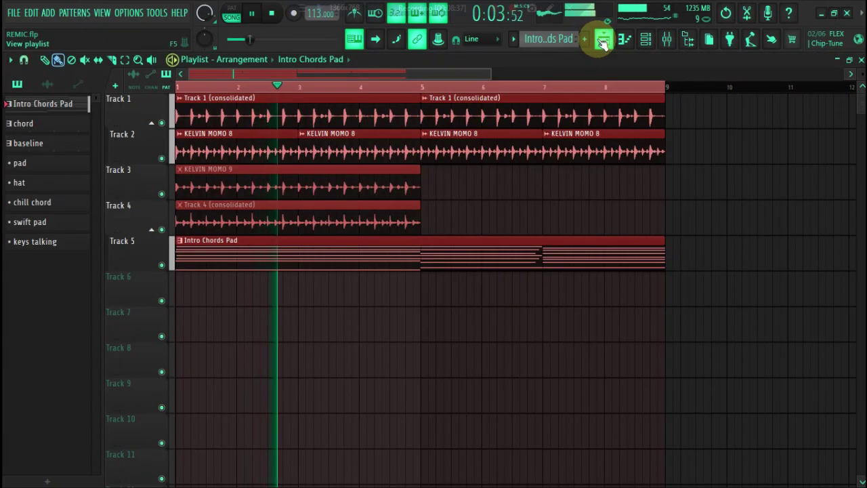
{"action": "left_click", "coordinate": [444, 209]}
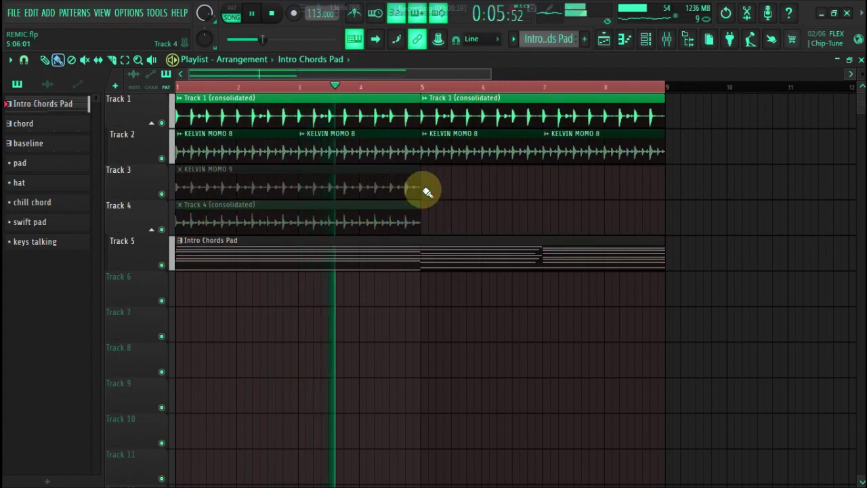
{"action": "left_click", "coordinate": [423, 184]}
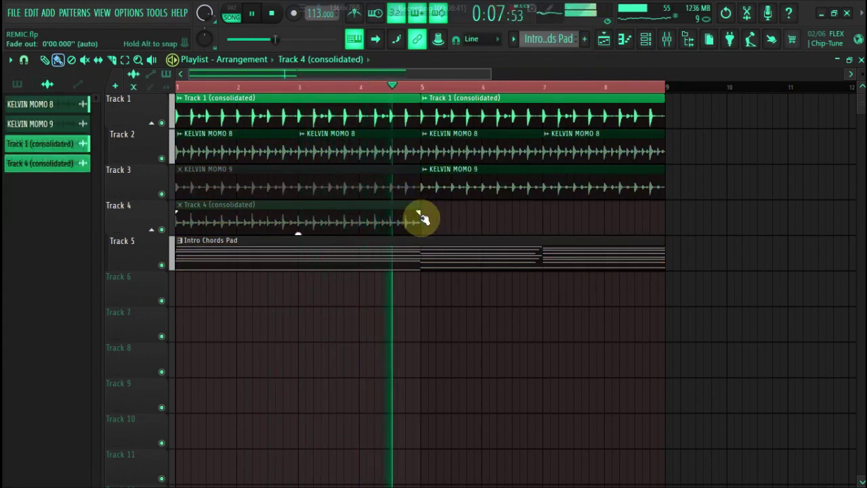
{"action": "right_click", "coordinate": [450, 188]}
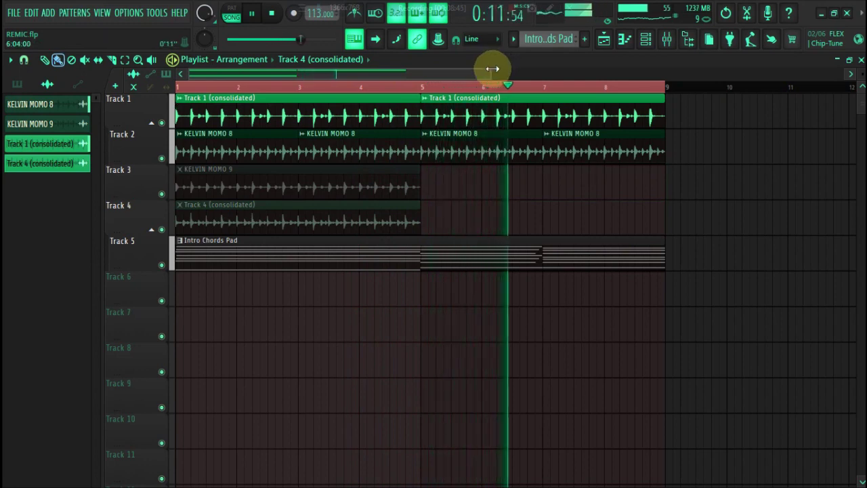
Paint the chord pattern at the start of Track 6.
{"action": "left_click", "coordinate": [500, 257]}
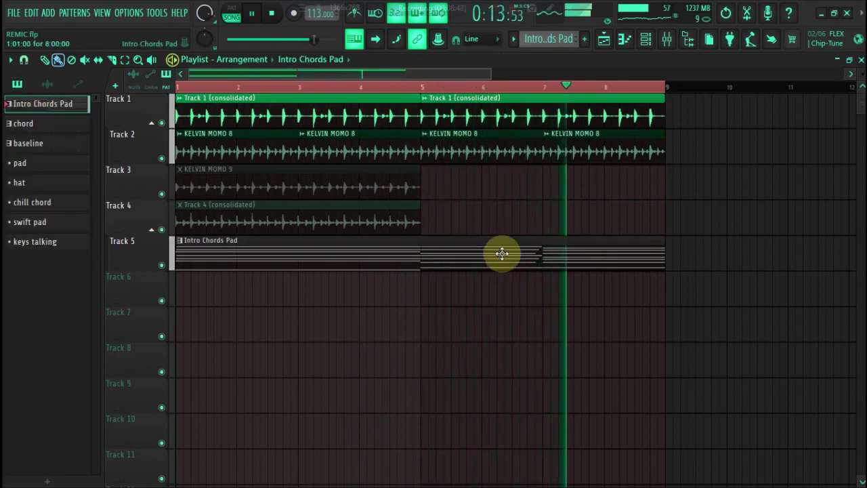
{"action": "left_click", "coordinate": [647, 38]}
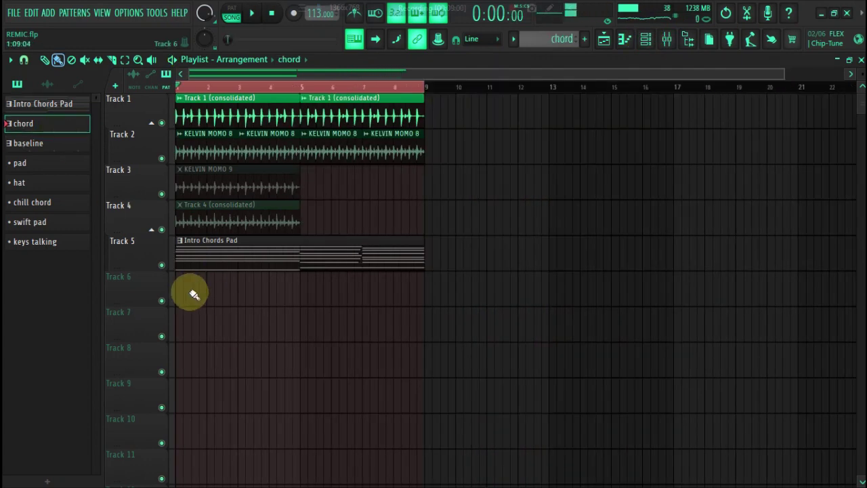
{"action": "left_click", "coordinate": [190, 291]}
Delete the Intro Chords Pad clip, move the chord clip up onto Track 5, and play.
{"action": "right_click", "coordinate": [163, 265]}
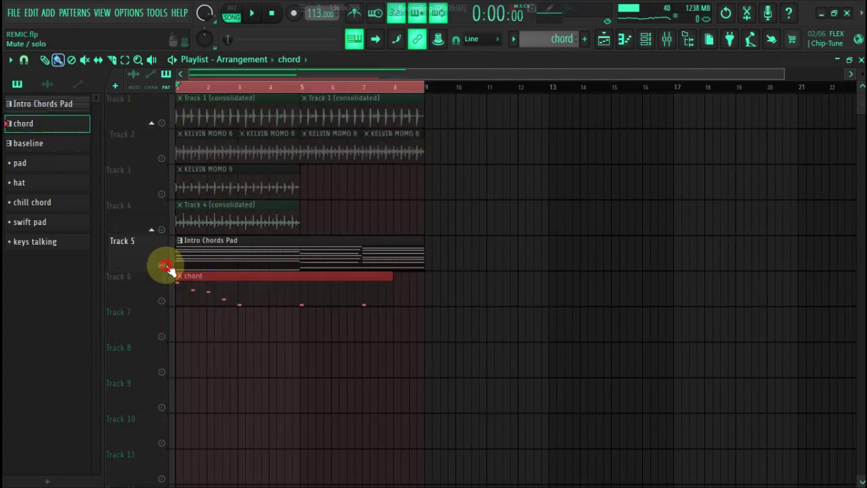
{"action": "right_click", "coordinate": [161, 265]}
{"action": "right_click", "coordinate": [194, 258]}
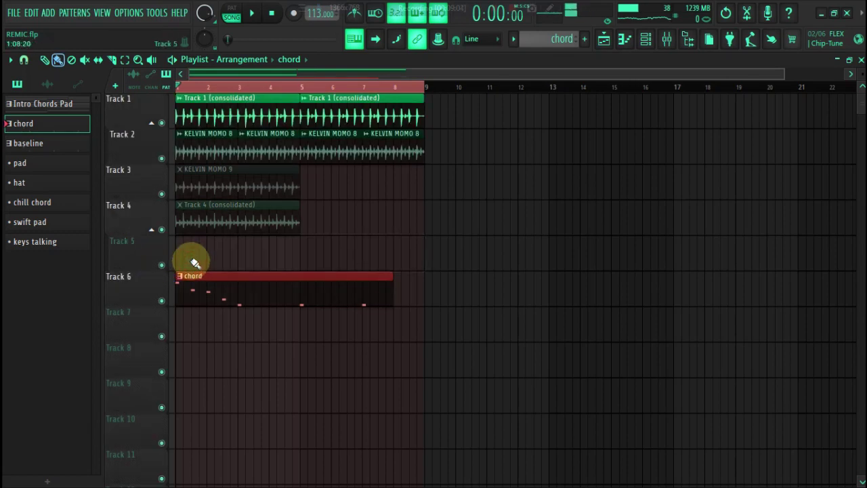
{"action": "key", "text": "ctrl+z"}
{"action": "right_click", "coordinate": [221, 250]}
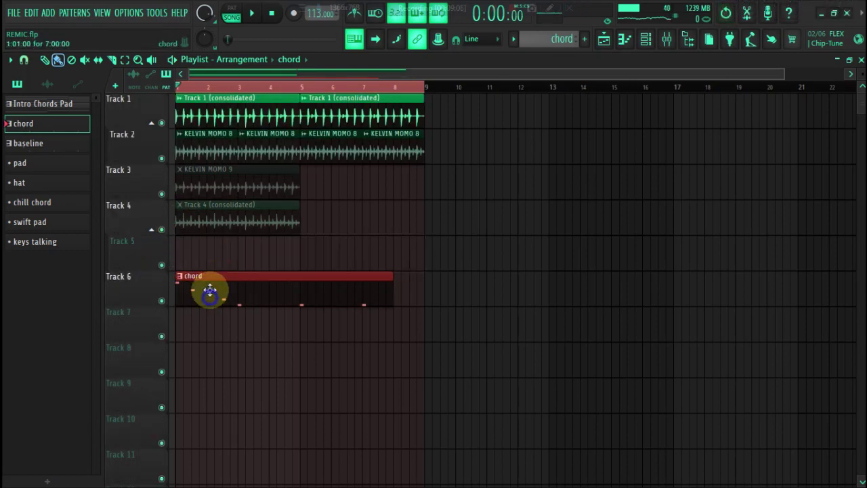
{"action": "left_click_drag", "start_coordinate": [205, 261], "coordinate": [203, 258]}
{"action": "key", "text": "space"}
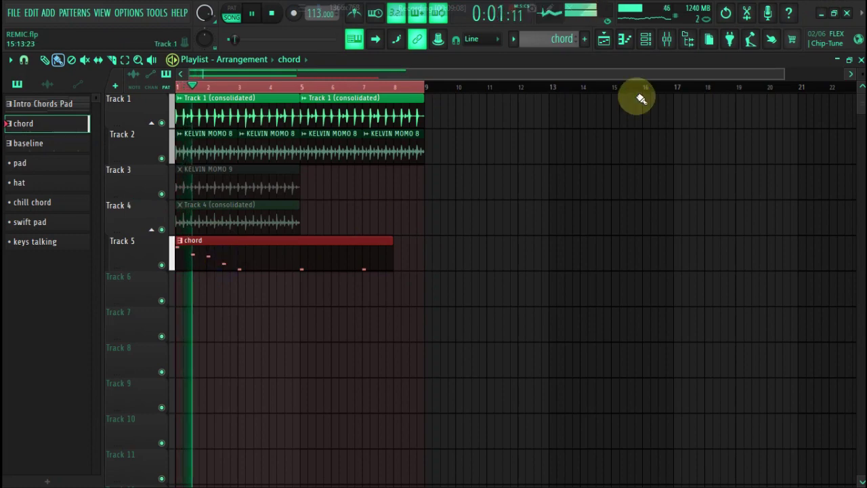
Open the cloned Addictive Keys #2 channel on the Nightdriver preset and load its chord notes in the piano roll.
{"action": "left_click", "coordinate": [646, 42]}
{"action": "right_click", "coordinate": [102, 80]}
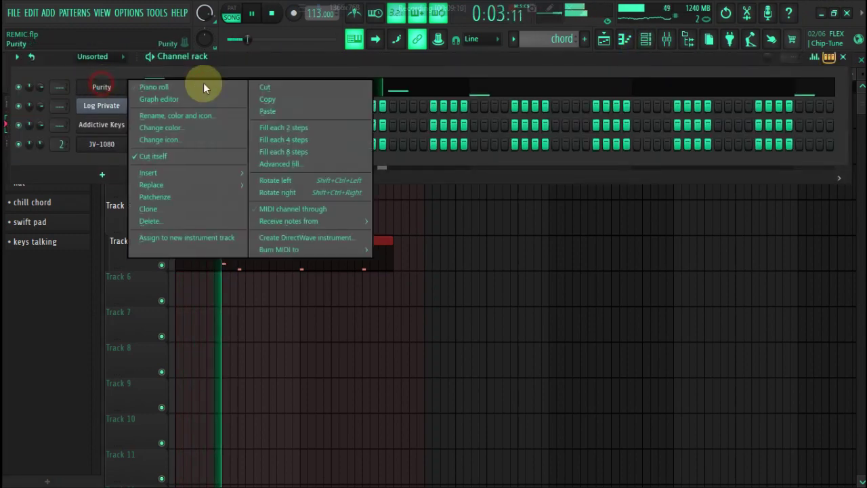
{"action": "left_click", "coordinate": [303, 90]}
{"action": "left_click", "coordinate": [102, 124]}
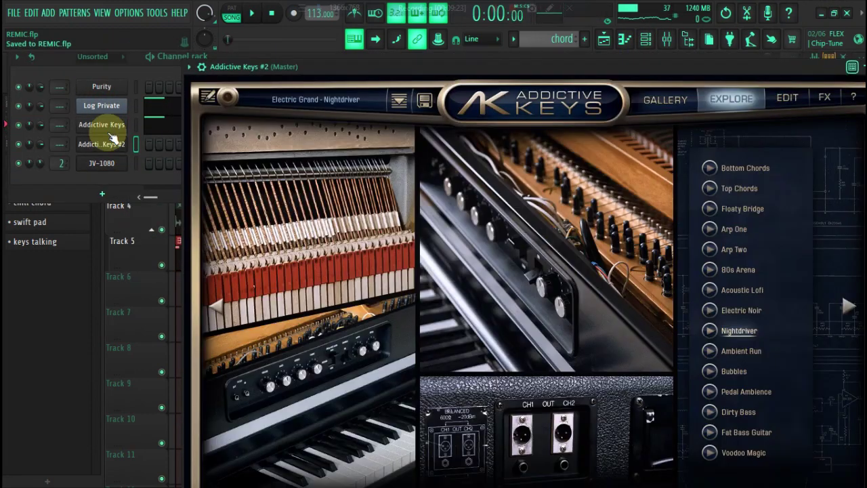
{"action": "left_click", "coordinate": [168, 105]}
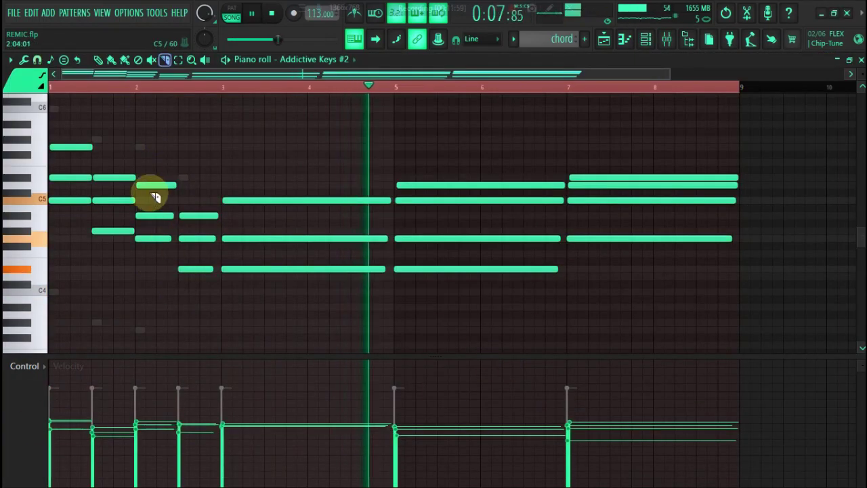
Slice the opening chord notes in bars 1–2 and shorten the top bar 7–8 note by one step.
{"action": "left_click_drag", "start_coordinate": [138, 240], "coordinate": [132, 253]}
{"action": "left_click_drag", "start_coordinate": [92, 138], "coordinate": [89, 233]}
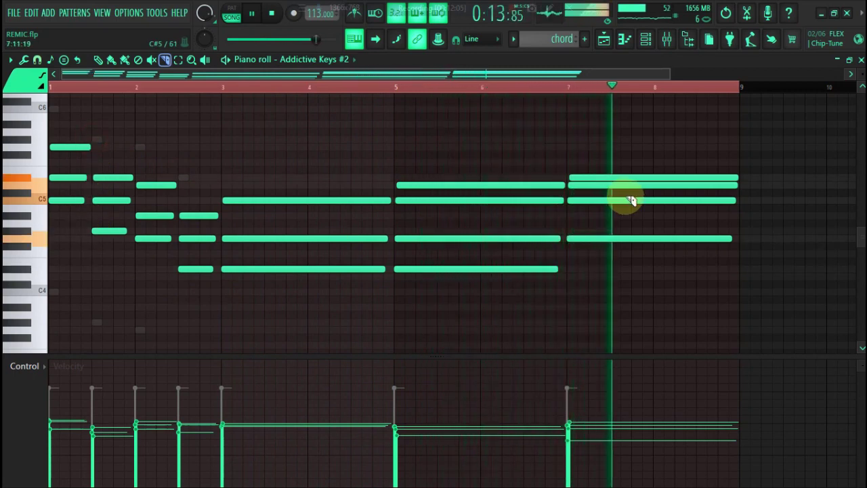
{"action": "left_click_drag", "start_coordinate": [746, 173], "coordinate": [740, 174]}
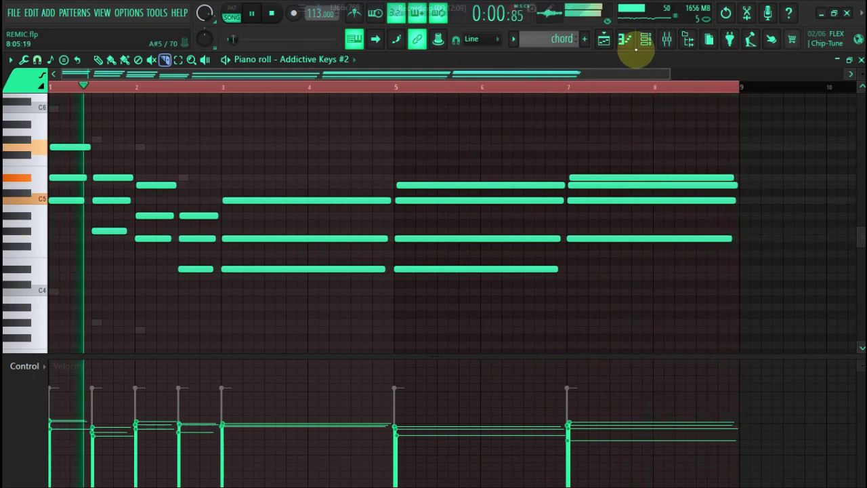
{"action": "left_click", "coordinate": [649, 37]}
Open Addictive Keys on Electric Grand Mono Line and route Addictive Keys #2 to mixer track 2.
{"action": "left_click", "coordinate": [102, 124]}
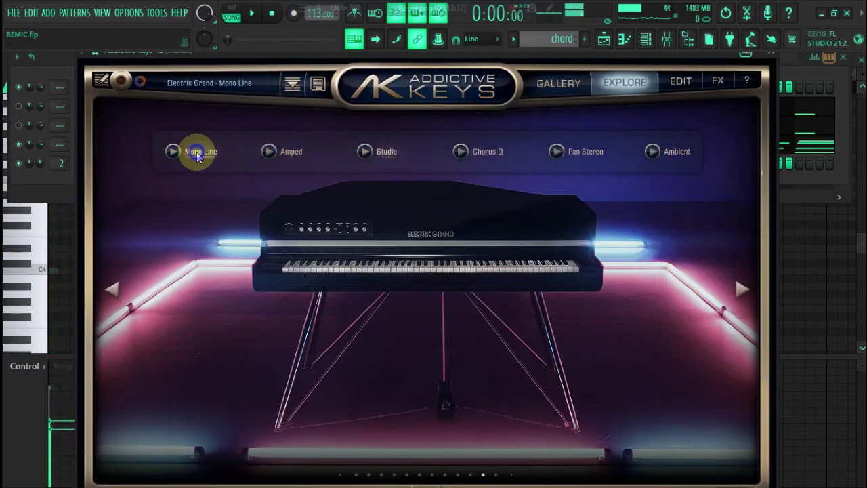
{"action": "left_click", "coordinate": [59, 147]}
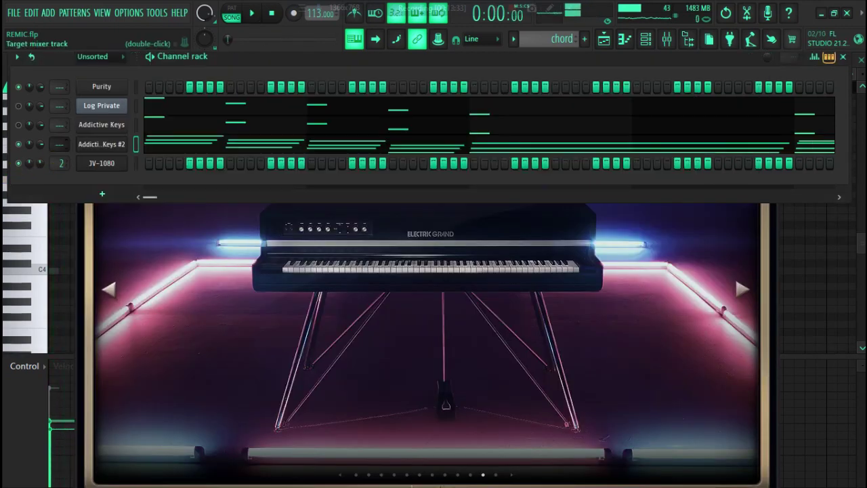
{"action": "left_click", "coordinate": [64, 145]}
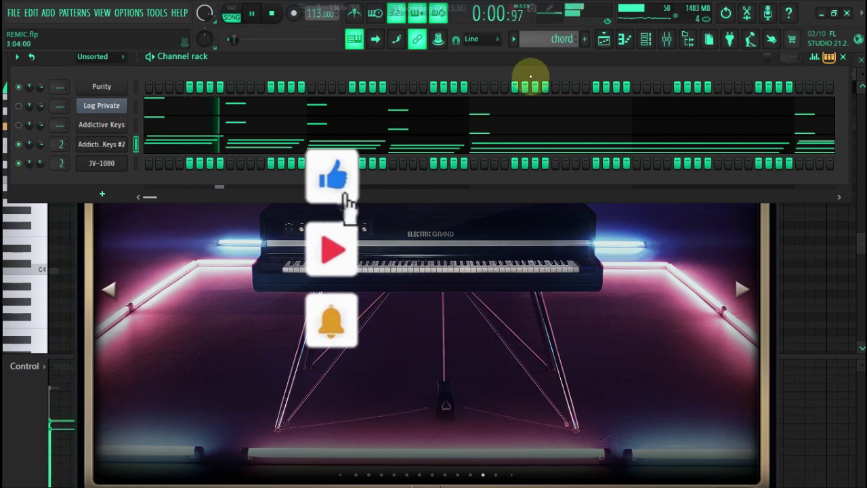
{"action": "scroll", "coordinate": [62, 145], "scroll_direction": "down", "scroll_amount": 2}
{"action": "key", "text": "space"}
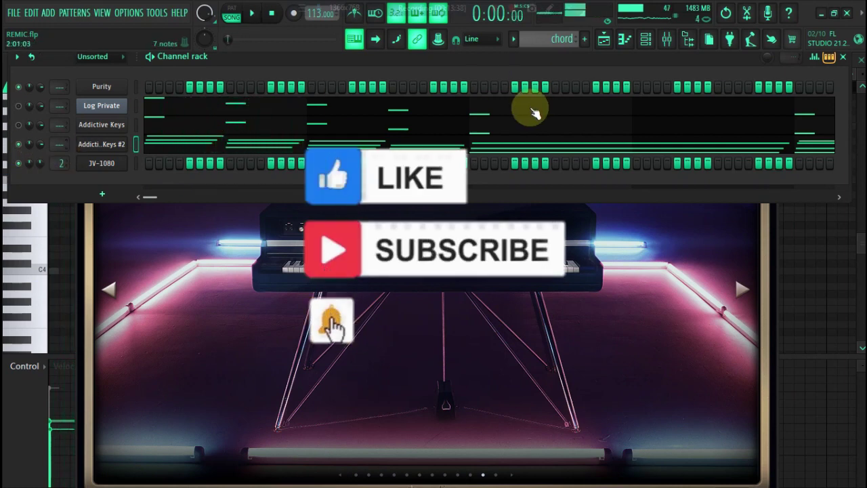
Consolidate Track 5's time selection to audio and audition the Chorus D keys sound.
{"action": "left_click", "coordinate": [605, 40]}
{"action": "right_click", "coordinate": [118, 242]}
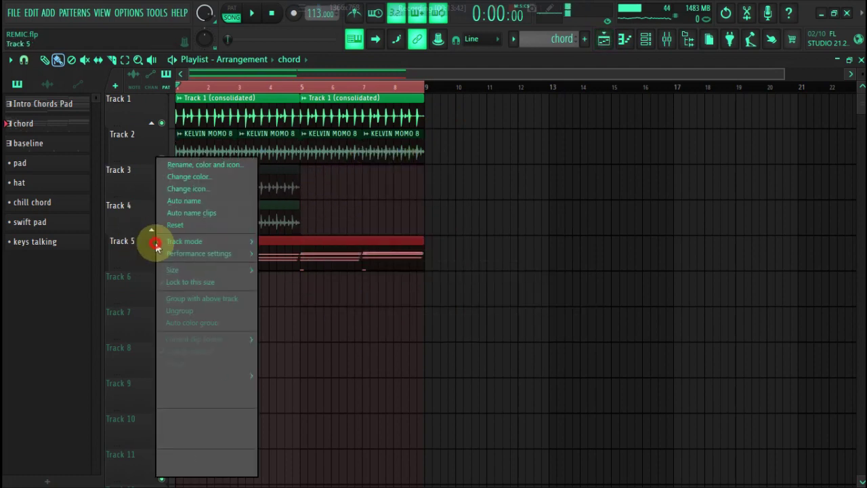
{"action": "left_click", "coordinate": [288, 375]}
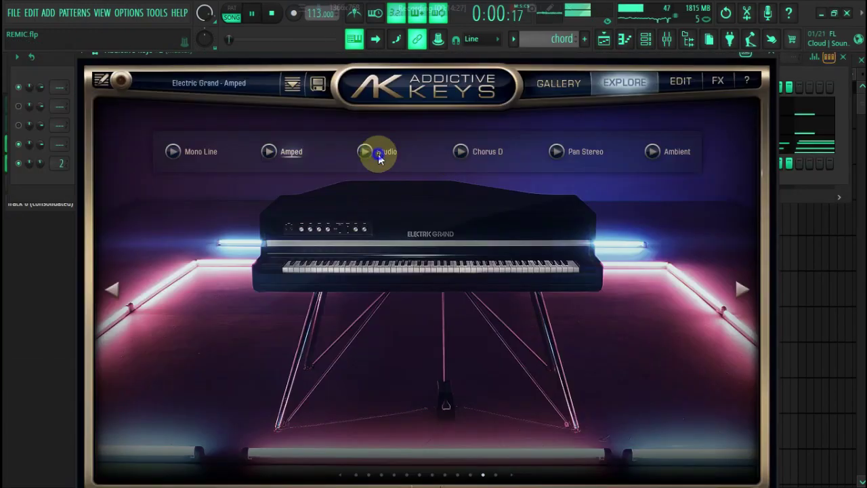
{"action": "left_click", "coordinate": [483, 152]}
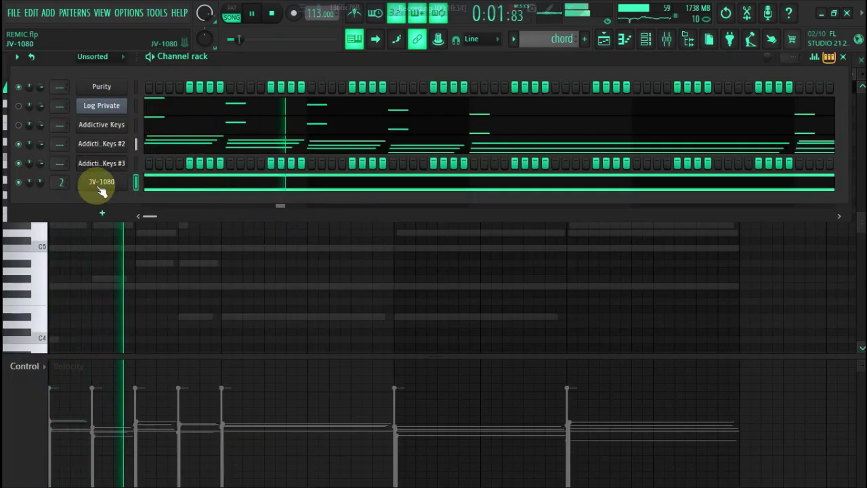
Raise the JV-1080's two sustained chord notes one octave, from C5 to C6.
{"action": "left_click", "coordinate": [154, 185]}
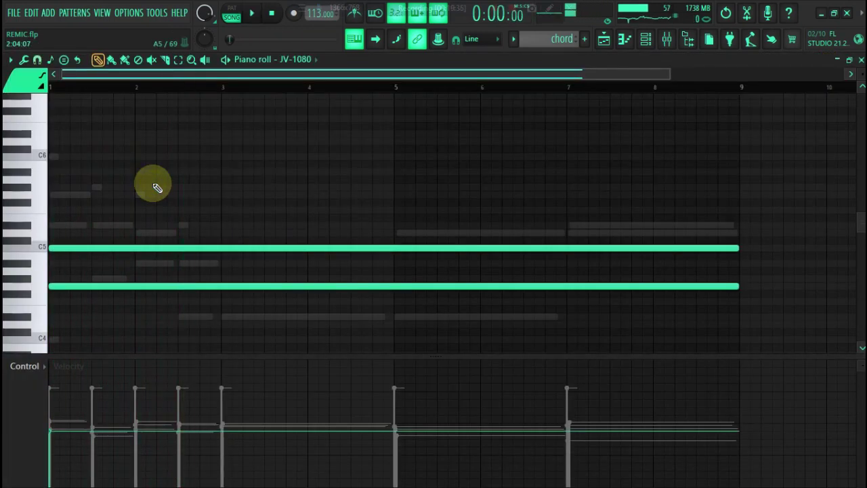
{"action": "key", "text": "ctrl+Up"}
{"action": "key", "text": "space"}
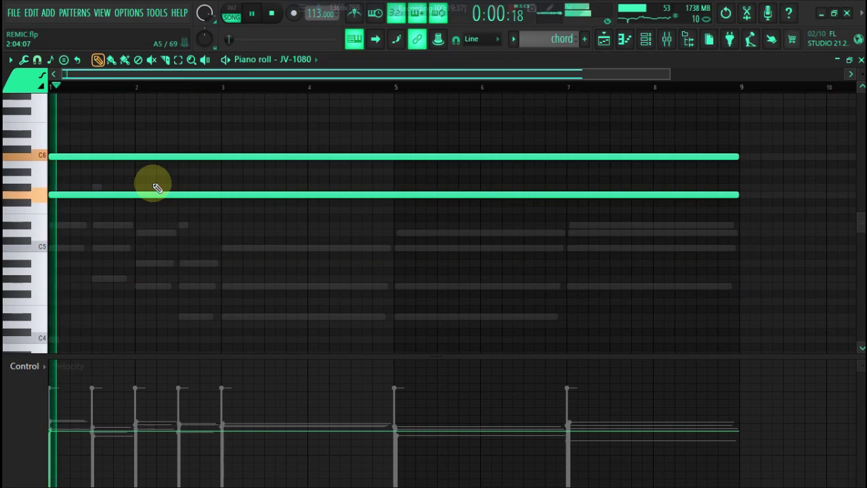
{"action": "left_click", "coordinate": [646, 39]}
{"action": "right_click", "coordinate": [116, 144]}
{"action": "key", "text": "Escape"}
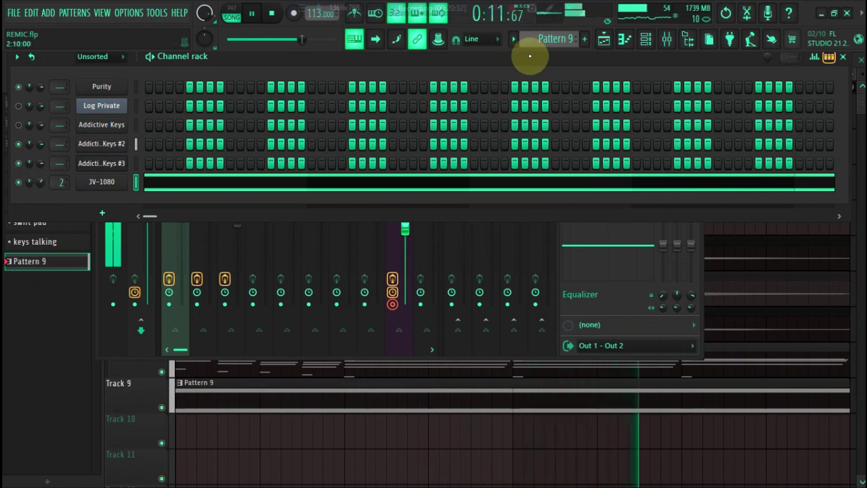
Add short bass notes near bar 2.7 in Log Private's baseline pattern and check the bar 8–9 notes.
{"action": "left_click", "coordinate": [603, 41]}
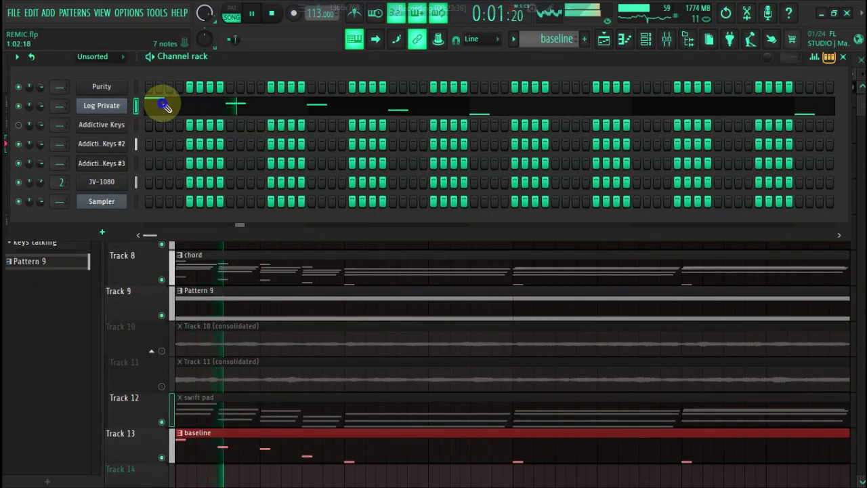
{"action": "left_click", "coordinate": [165, 105]}
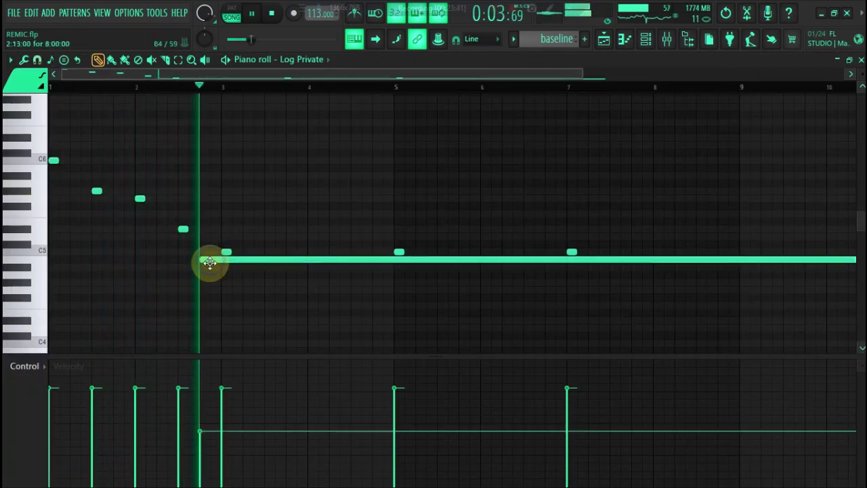
{"action": "scroll", "coordinate": [400, 347], "scroll_direction": "up", "scroll_amount": 2}
{"action": "left_click", "coordinate": [280, 282]}
{"action": "left_click", "coordinate": [290, 282]}
{"action": "left_click_drag", "start_coordinate": [300, 265], "coordinate": [310, 283]}
{"action": "scroll", "coordinate": [319, 120], "scroll_direction": "up", "scroll_amount": 1}
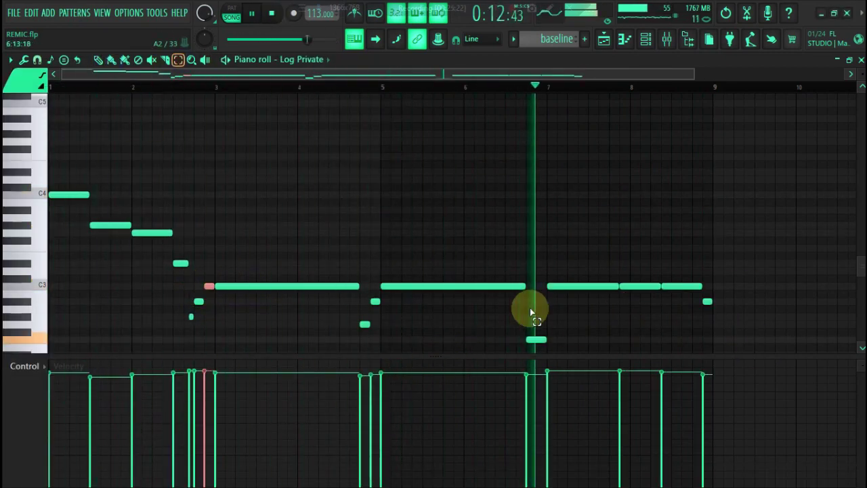
{"action": "left_click", "coordinate": [637, 292]}
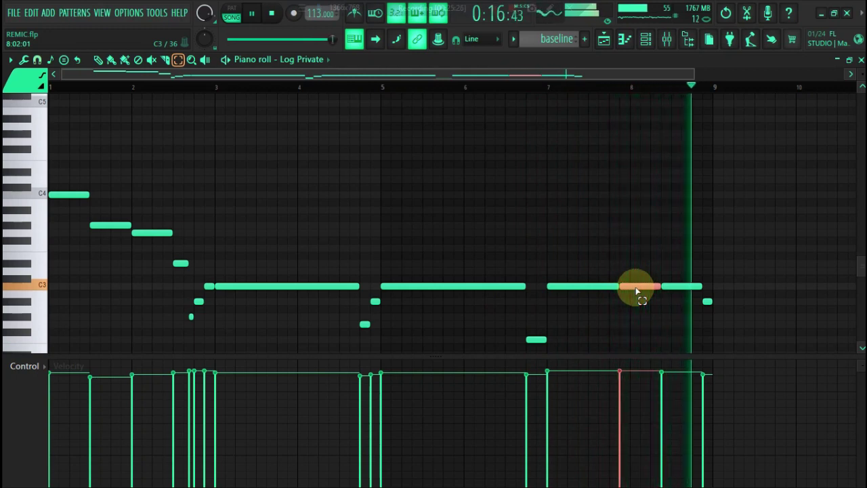
{"action": "left_click", "coordinate": [707, 302]}
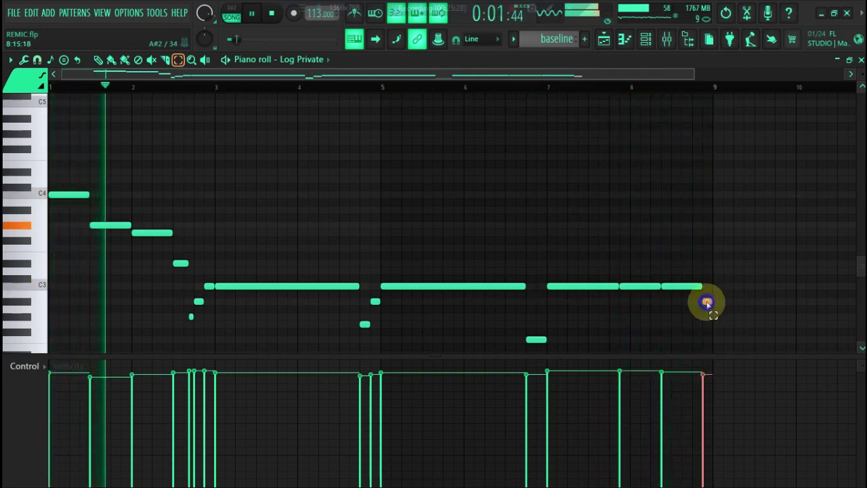
{"action": "left_click", "coordinate": [644, 42]}
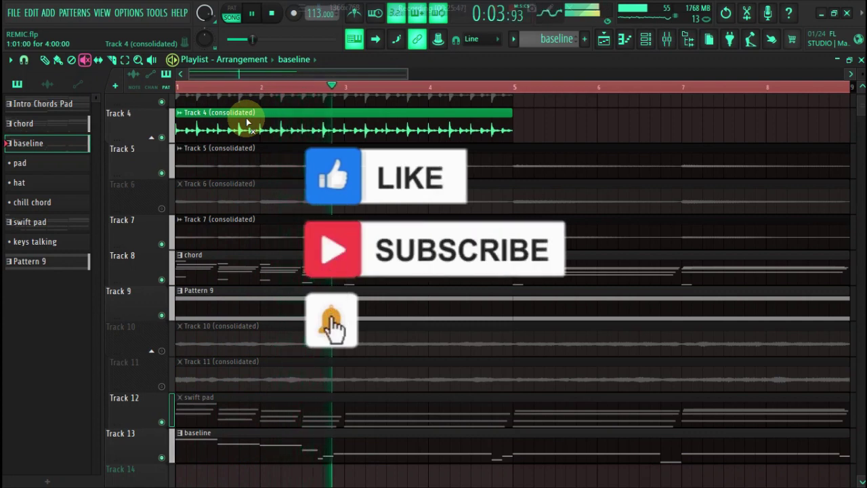
Mute the Track 4 sample clip and select the chill chord pattern.
{"action": "key", "text": "space"}
{"action": "left_click", "coordinate": [246, 119]}
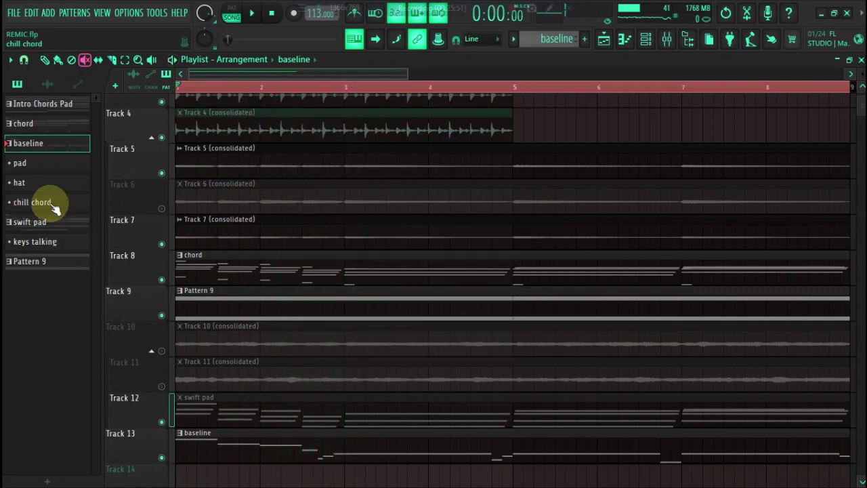
{"action": "scroll", "coordinate": [475, 285], "scroll_direction": "down", "scroll_amount": 3}
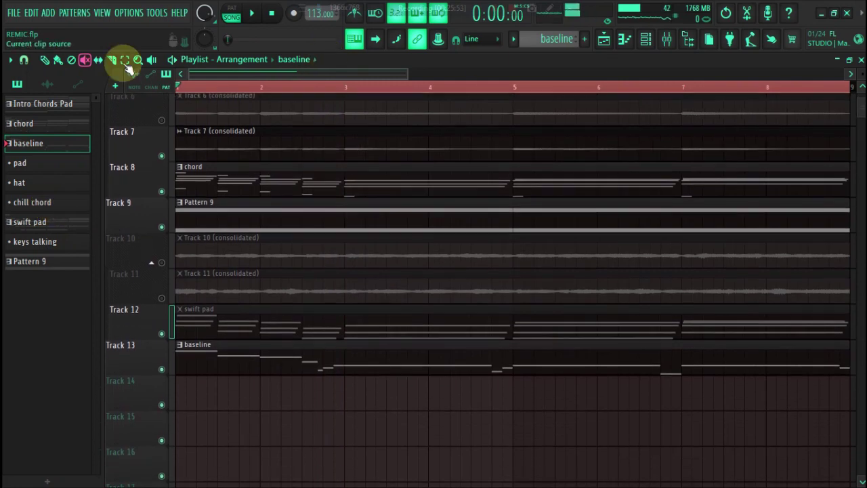
{"action": "left_click", "coordinate": [271, 165]}
Open the second Addictive Keys instrument's preset gallery, then play the arrangement from the start.
{"action": "left_click", "coordinate": [646, 39]}
{"action": "right_click", "coordinate": [112, 141]}
{"action": "left_click", "coordinate": [257, 158]}
{"action": "left_click", "coordinate": [558, 90]}
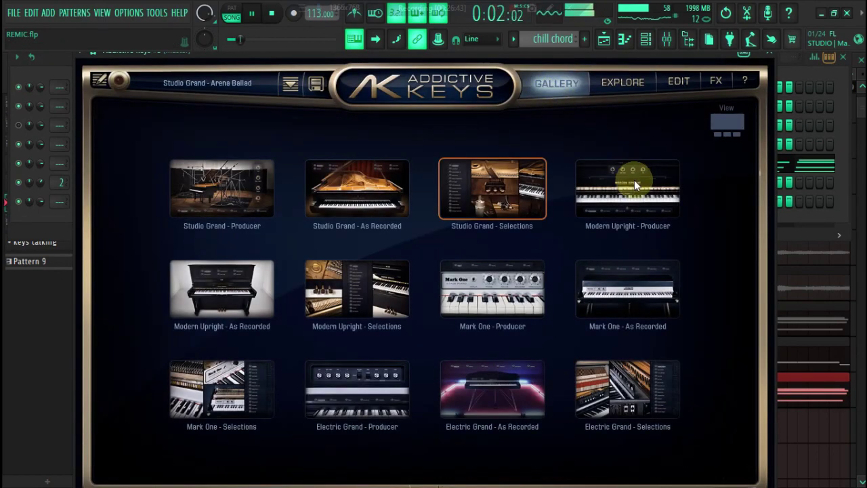
{"action": "left_click", "coordinate": [85, 62]}
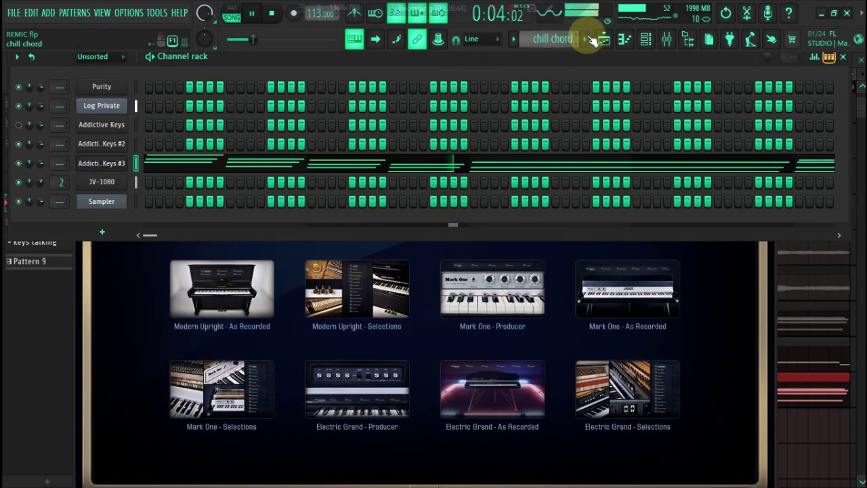
{"action": "left_click", "coordinate": [606, 38]}
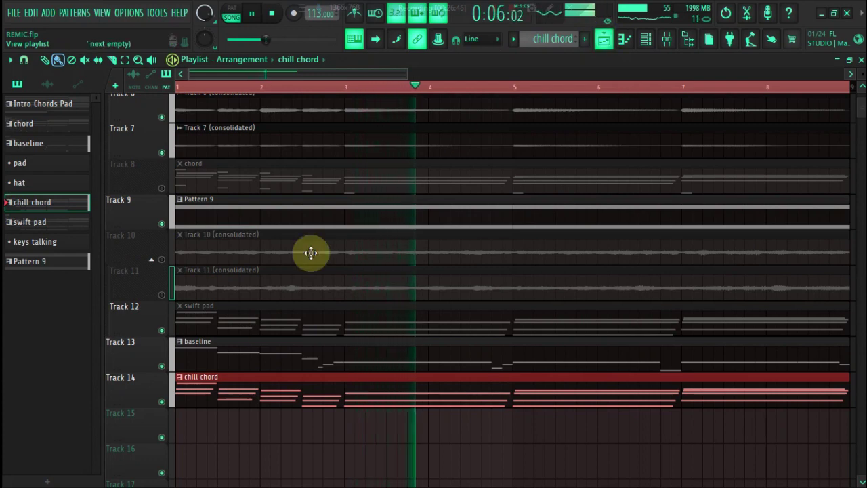
{"action": "key", "text": "space"}
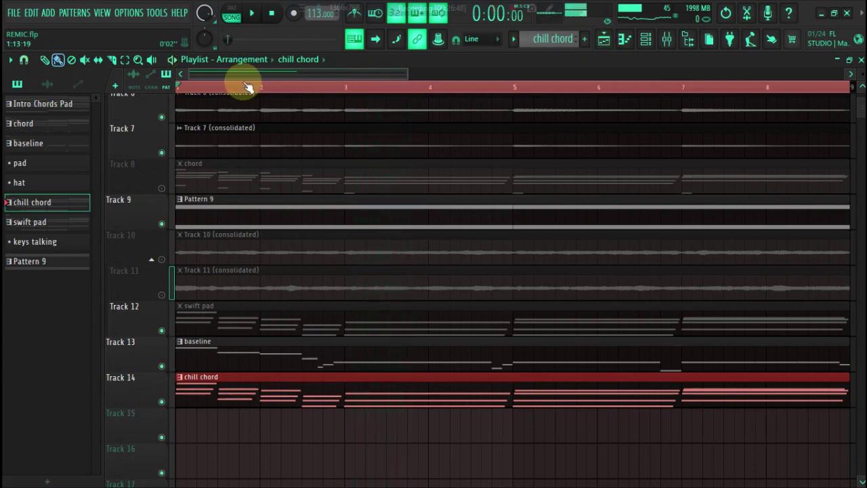
{"action": "key", "text": "space"}
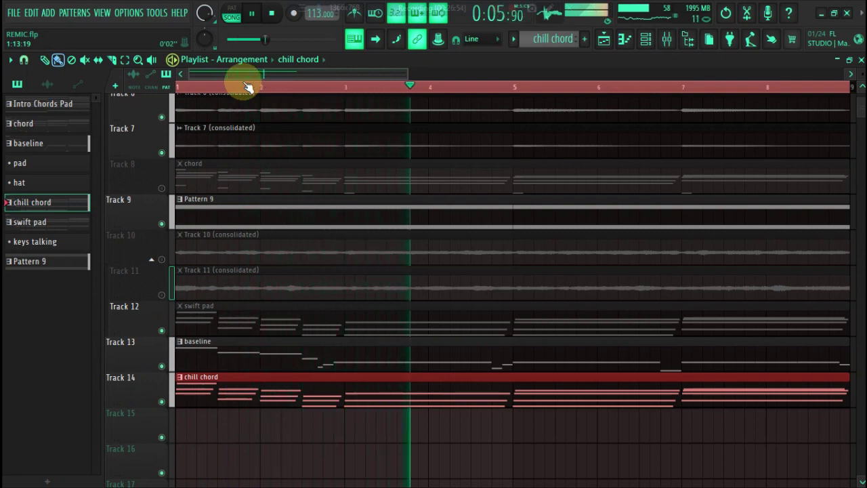
Stop playback, select the keys talking pattern and open the Addictive Keys #3 notes.
{"action": "key", "text": "space"}
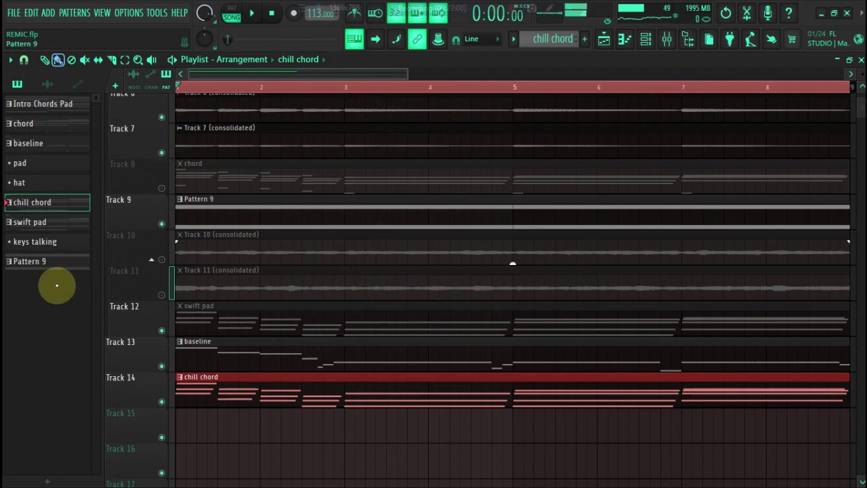
{"action": "right_click", "coordinate": [54, 242]}
{"action": "left_click", "coordinate": [31, 249]}
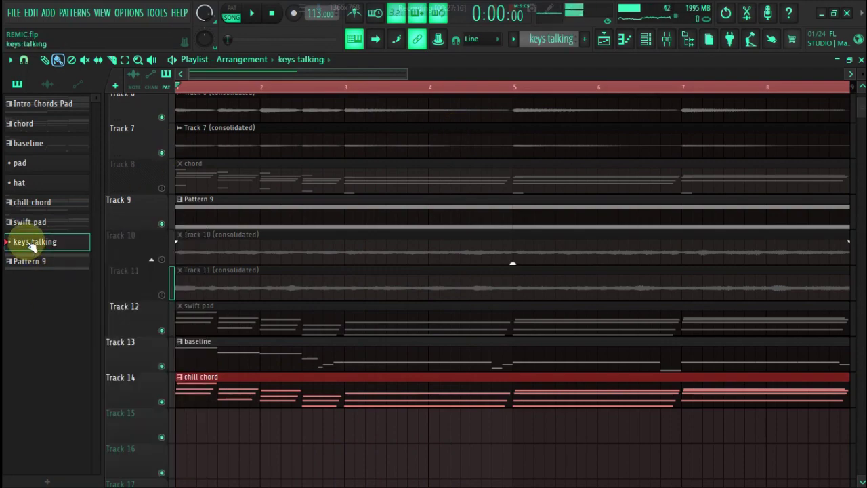
{"action": "left_click", "coordinate": [645, 39]}
{"action": "left_click", "coordinate": [124, 119]}
Play the keys talking melody from the start and delete the stray note near bar 2.7.
{"action": "key", "text": "space"}
{"action": "key", "text": "space"}
{"action": "key", "text": "space"}
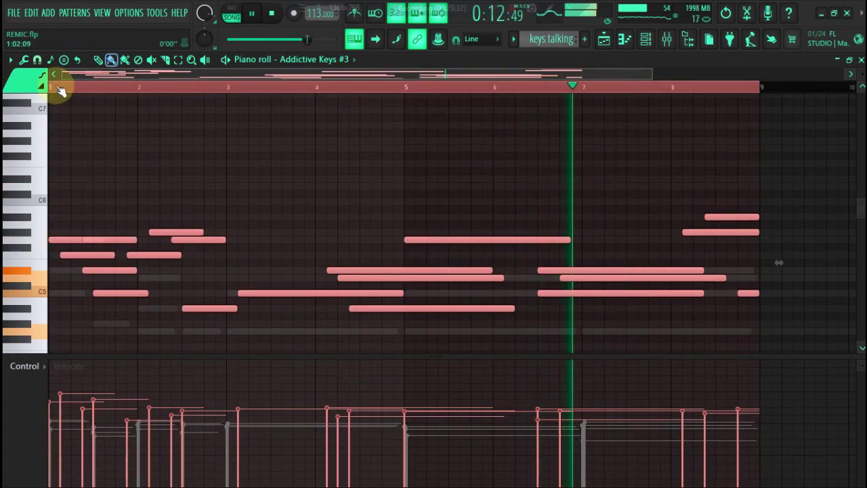
{"action": "left_click", "coordinate": [60, 88]}
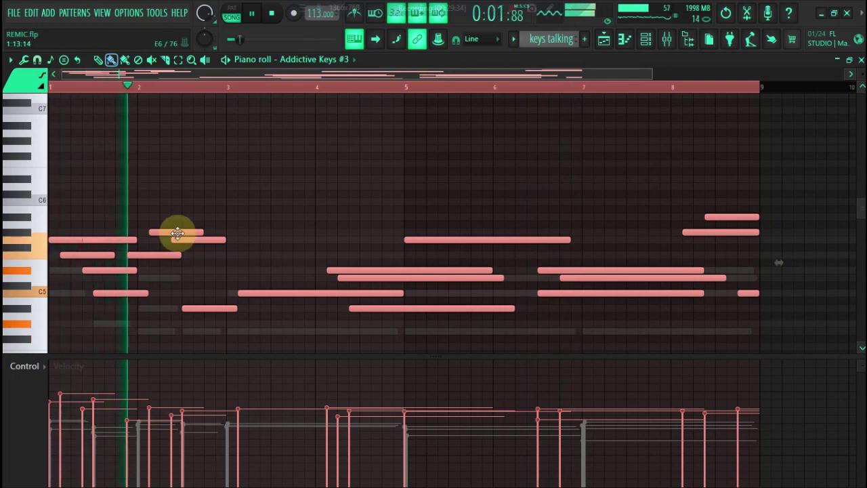
{"action": "left_click", "coordinate": [205, 271]}
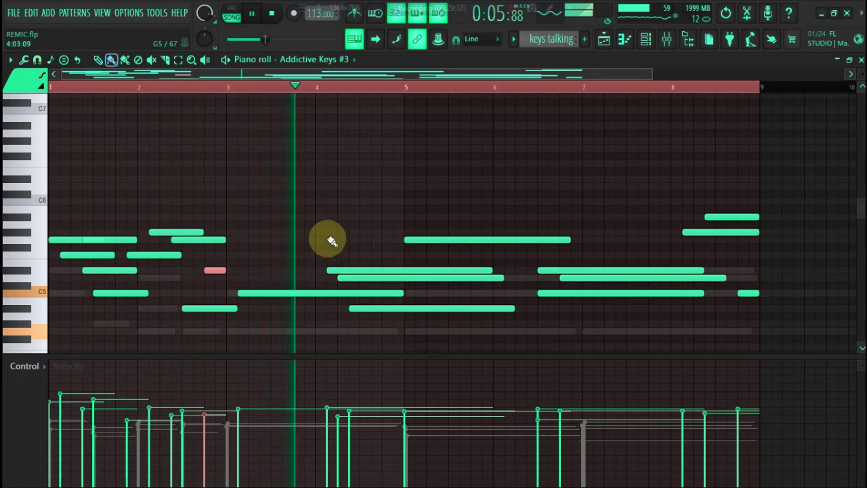
{"action": "right_click", "coordinate": [219, 272]}
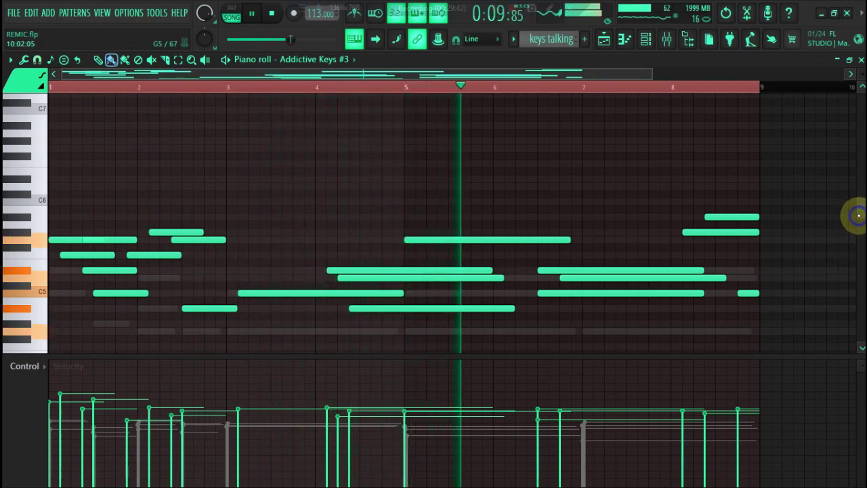
{"action": "scroll", "coordinate": [858, 216], "scroll_direction": "down", "scroll_amount": 4}
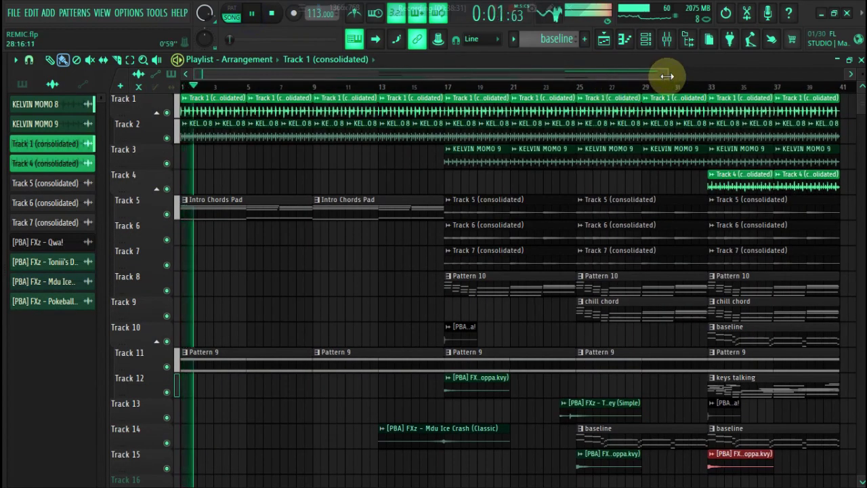
Save the finished remix arrangement under the file name REMIC.flp.
{"action": "left_click_drag", "start_coordinate": [667, 76], "coordinate": [666, 76]}
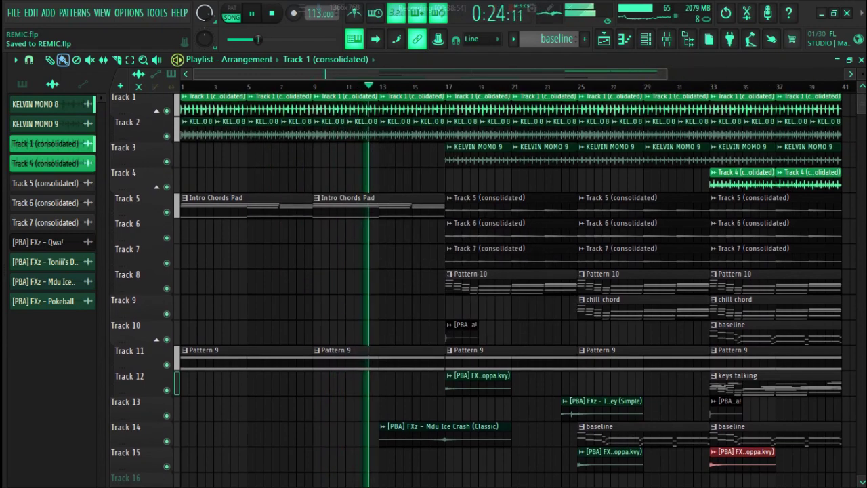
{"action": "scroll", "coordinate": [474, 291], "scroll_direction": "down", "scroll_amount": 3}
{"action": "scroll", "coordinate": [474, 292], "scroll_direction": "down", "scroll_amount": 2}
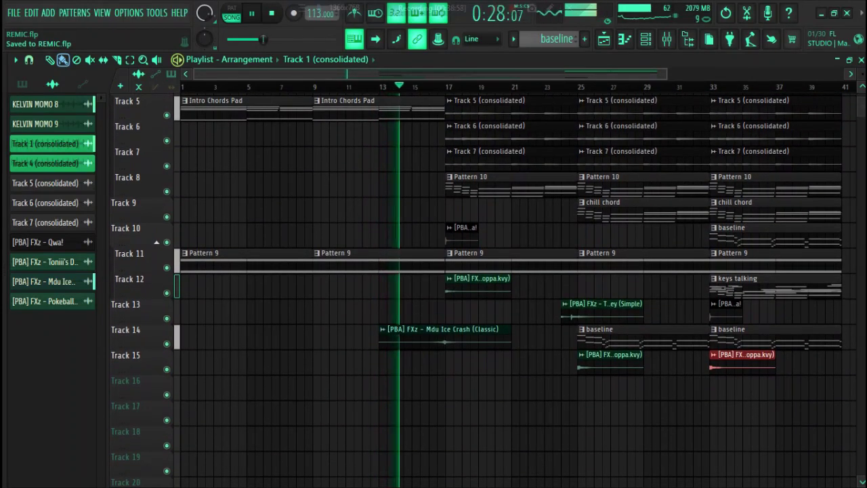